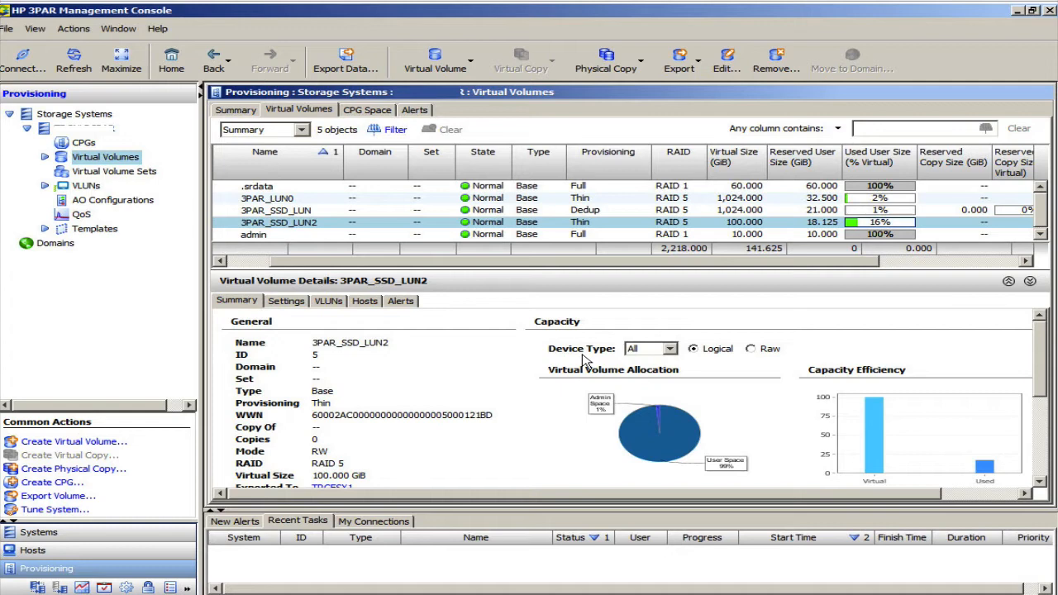
Step: Select 3PAR_SSD_LUN2 in Virtual Volumes, showing 16% used user space
{"action": "left_click", "coordinate": [337, 225]}
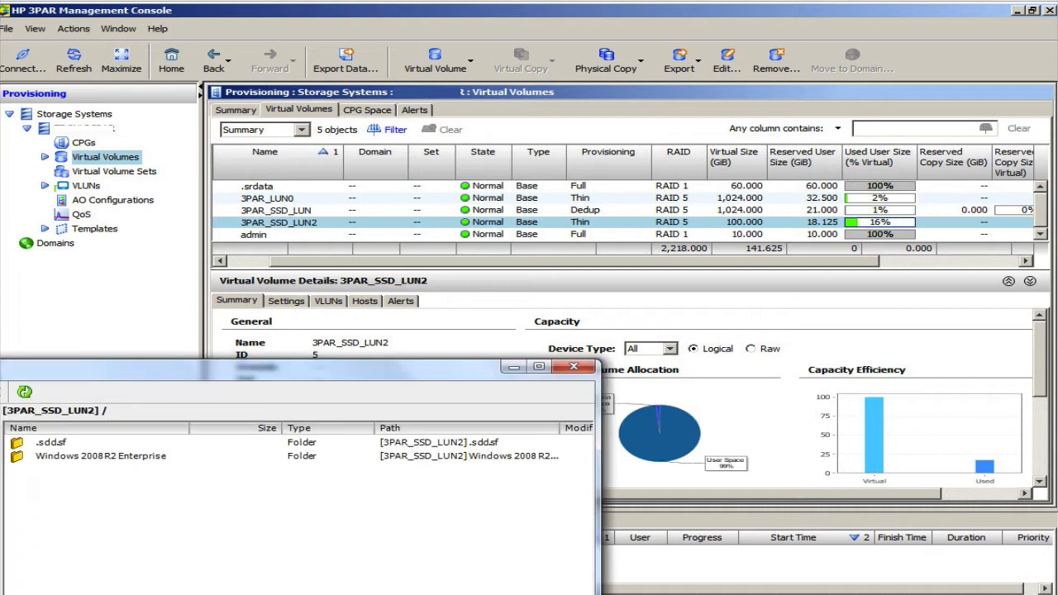
Step: Delete the Windows 2008 R2 Enterprise VM folder from 3PAR_SSD_LUN2, leaving only .sdd.sf
{"action": "left_click_drag", "start_coordinate": [37, 366], "coordinate": [296, 180]}
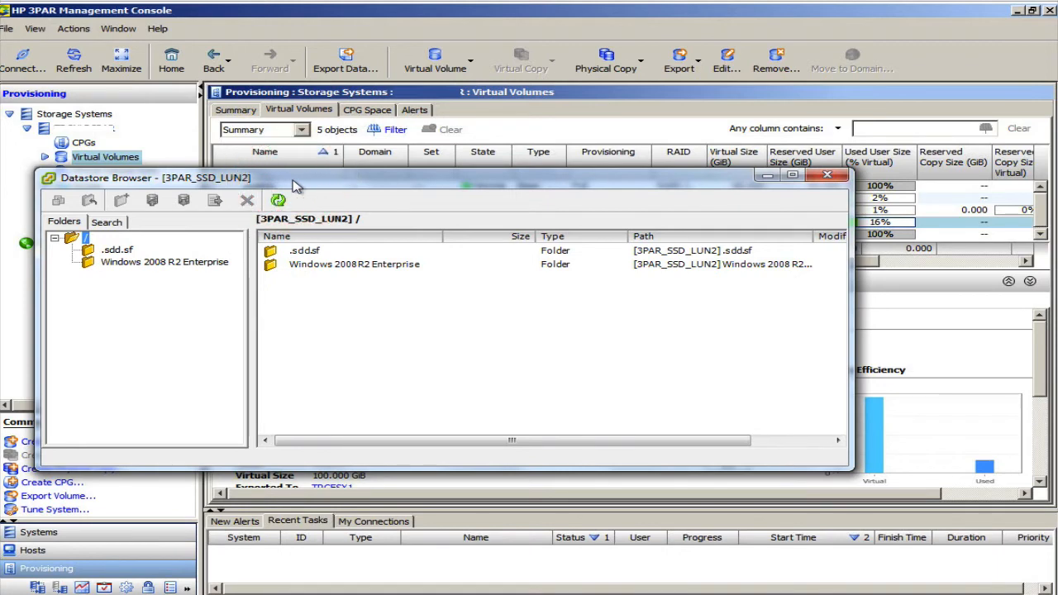
{"action": "left_click", "coordinate": [164, 262]}
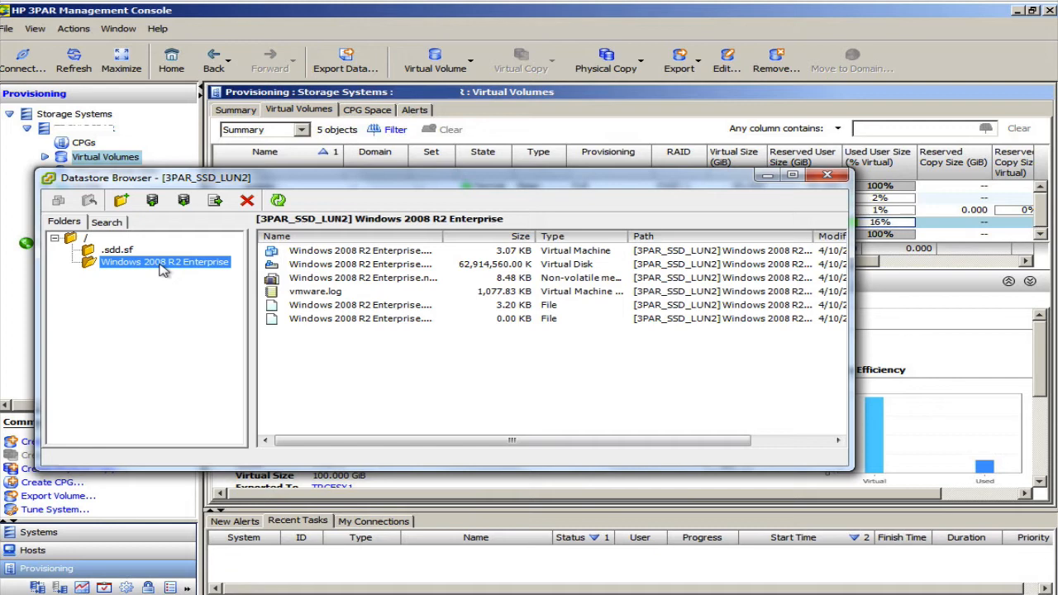
{"action": "left_click", "coordinate": [86, 237]}
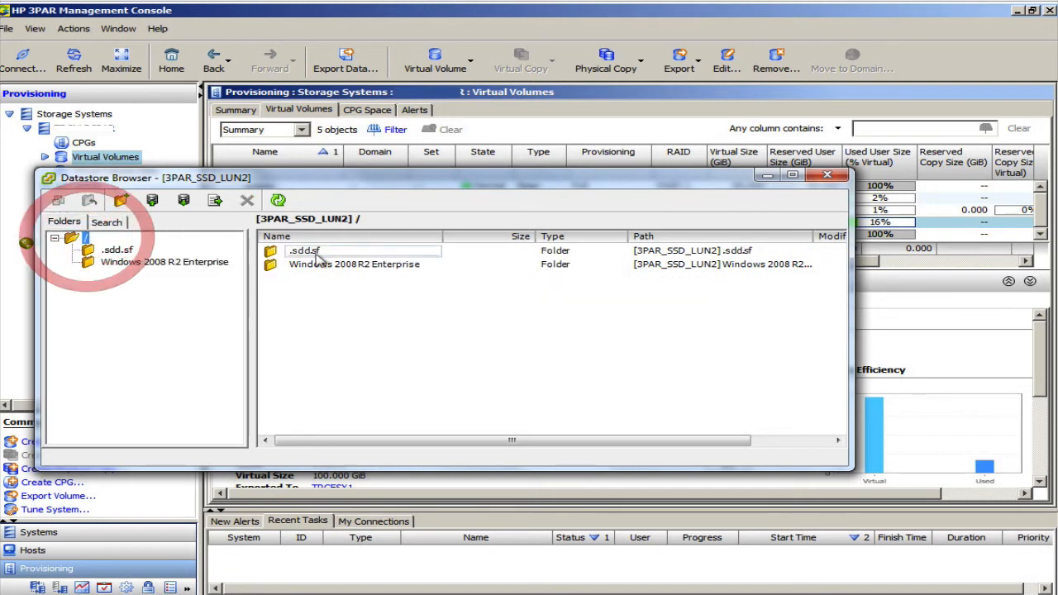
{"action": "left_click", "coordinate": [356, 264]}
{"action": "left_click", "coordinate": [247, 200]}
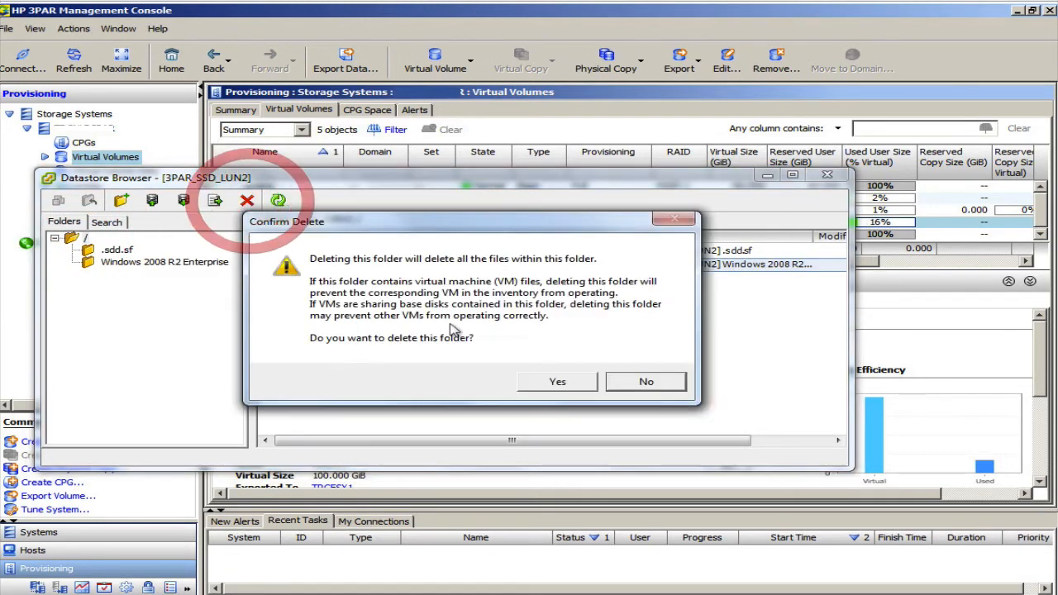
{"action": "left_click", "coordinate": [557, 383]}
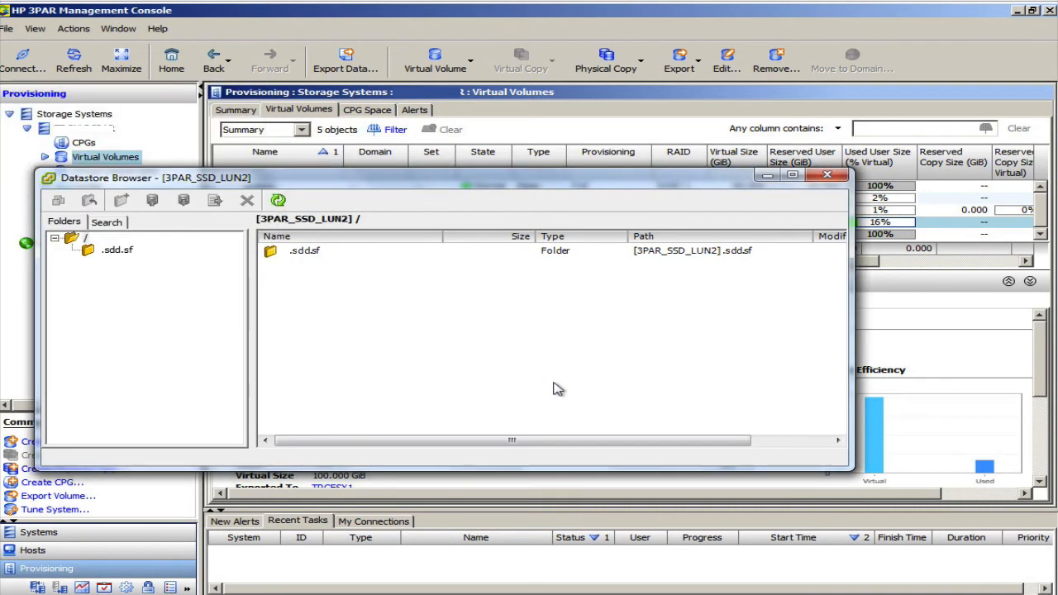
Step: Close the datastore browser and refresh Virtual Volumes; 3PAR_SSD_LUN2 still shows 16% used
{"action": "left_click", "coordinate": [490, 29]}
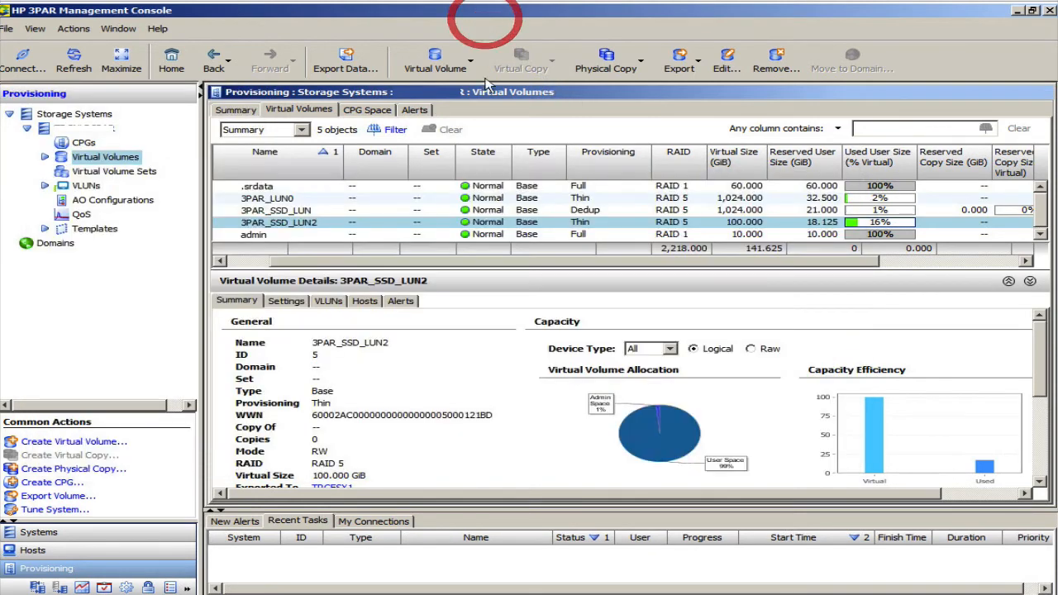
{"action": "left_click", "coordinate": [319, 221]}
{"action": "left_click", "coordinate": [75, 62]}
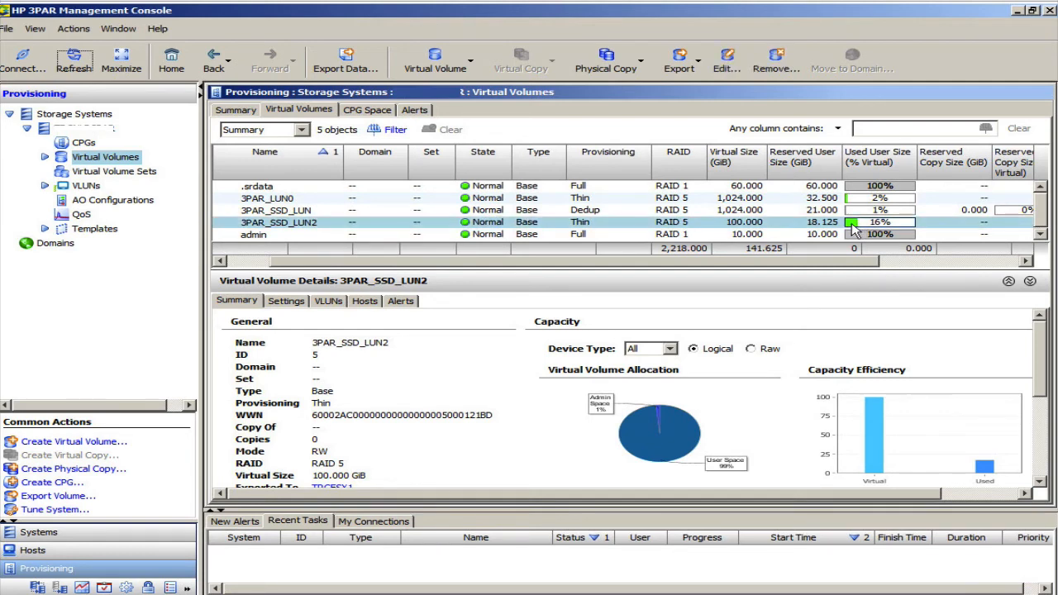
{"action": "left_click", "coordinate": [76, 62]}
Step: Run 'esxcli storage vmfs unmap -l 3PAR_SSD_LUN2' in PuTTY from command history
{"action": "key", "text": "alt+Tab"}
{"action": "left_click_drag", "start_coordinate": [218, 45], "coordinate": [50, 91]}
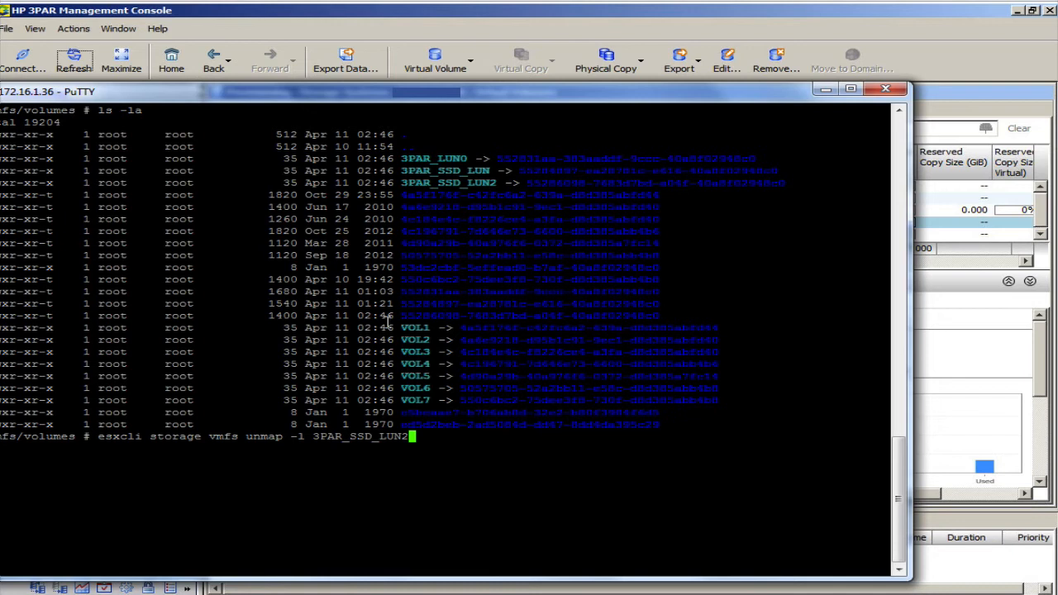
{"action": "key", "text": "Up"}
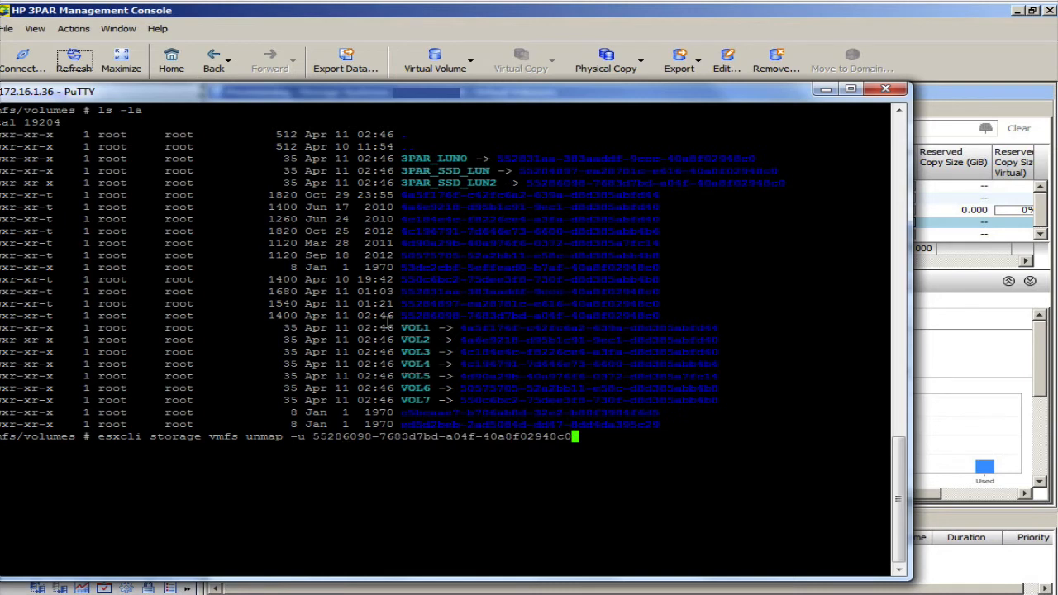
{"action": "key", "text": "Down"}
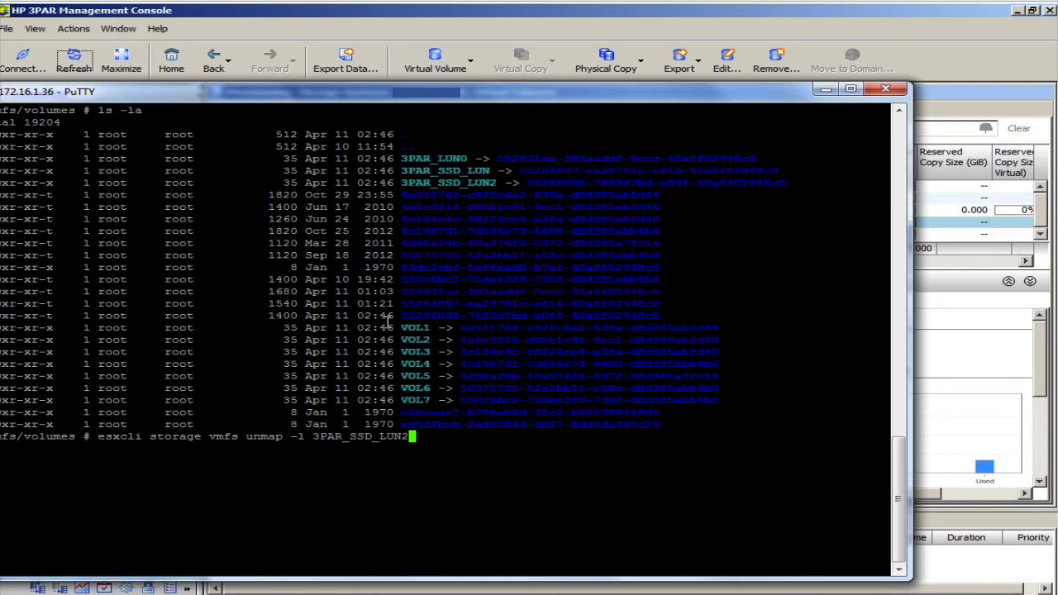
{"action": "key", "text": "Return"}
{"action": "key", "text": "Return"}
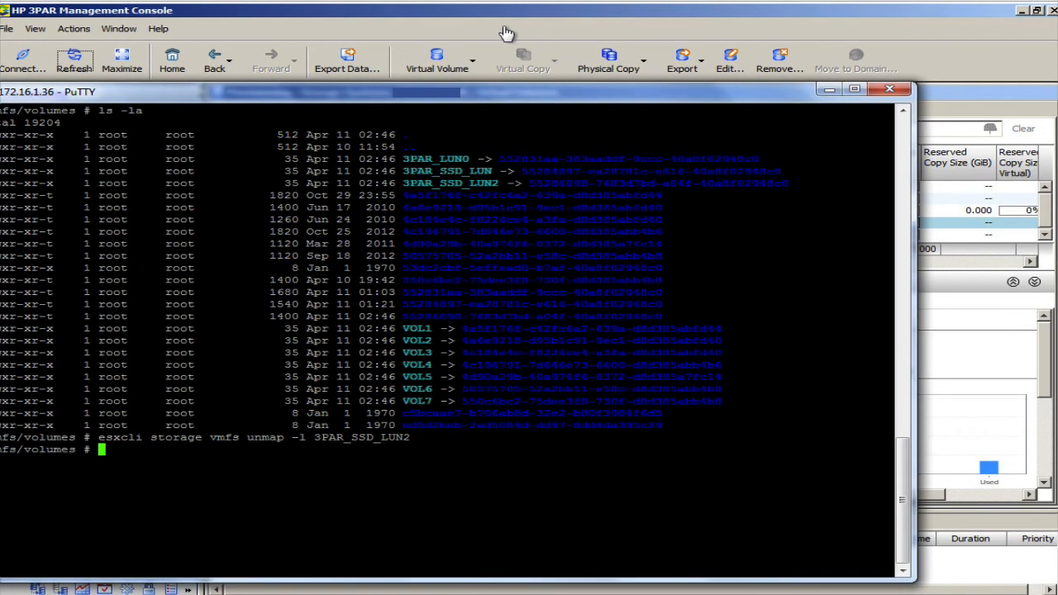
Step: Refresh Virtual Volumes in the console; 3PAR_SSD_LUN2 now reports 0% used user space
{"action": "left_click", "coordinate": [506, 32]}
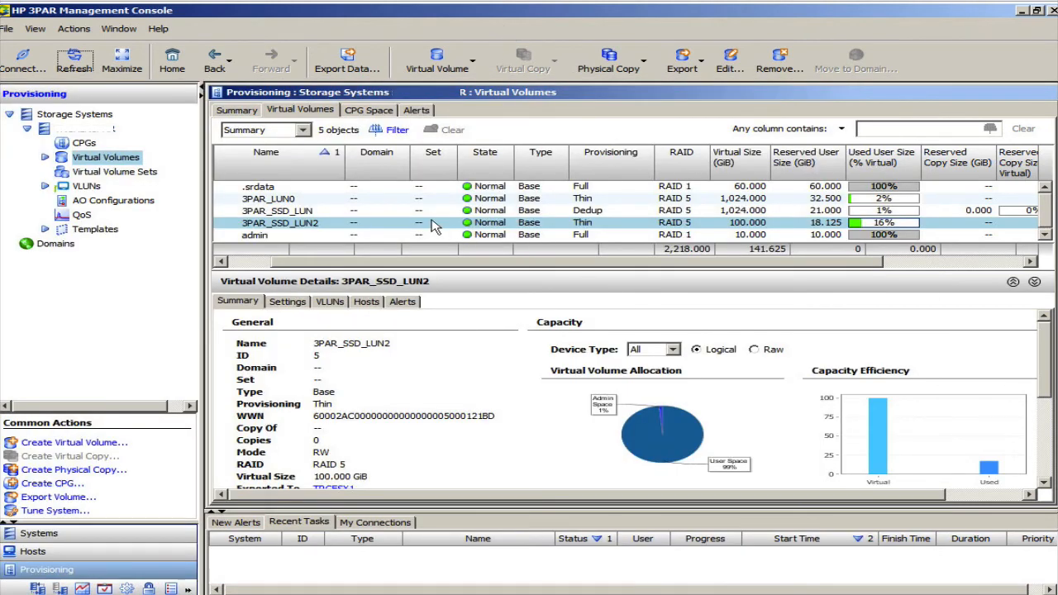
{"action": "left_click", "coordinate": [74, 60]}
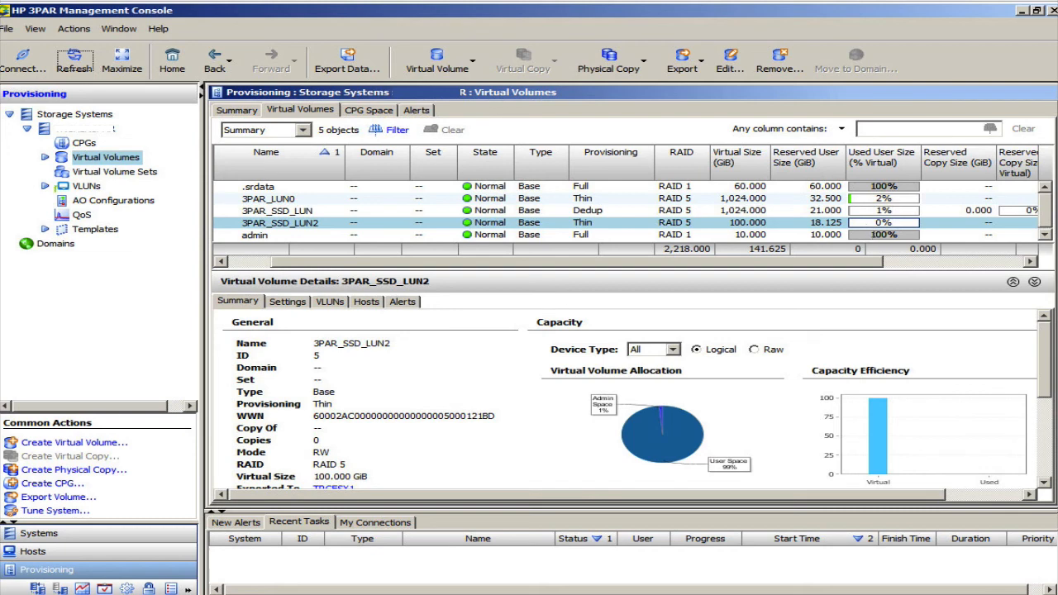
Step: Switch back to the PuTTY session showing the completed unmap at the prompt
{"action": "key", "text": "alt+Tab"}
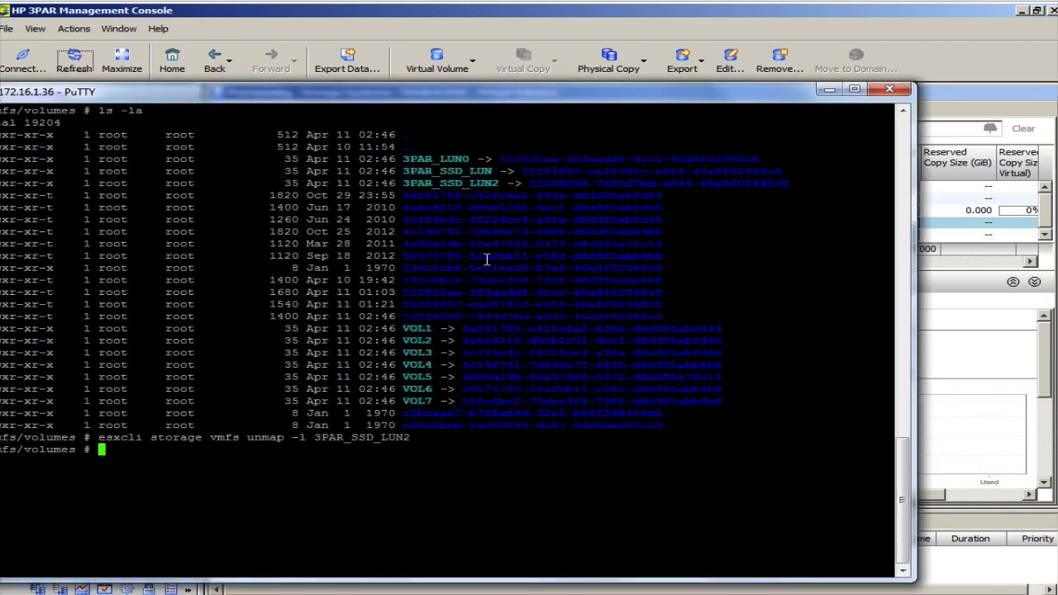